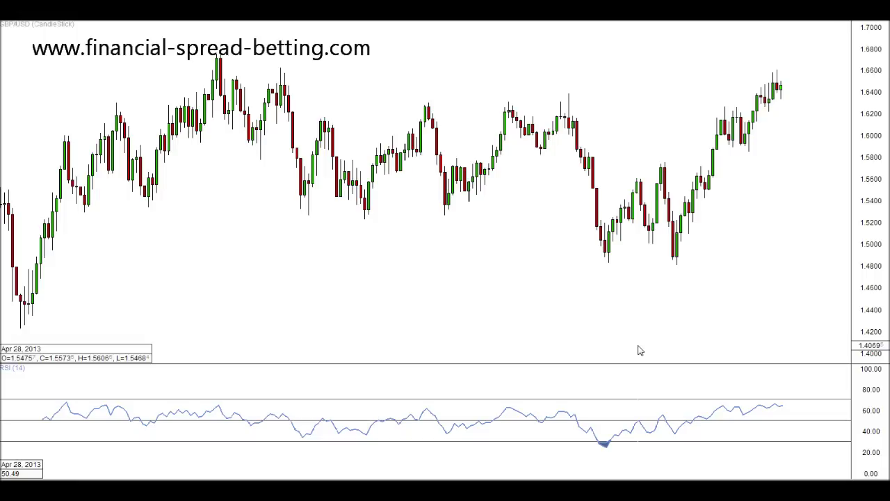
- Drag the divider upward so the RSI (14) pane fills most of the GBP/USD window
{"action": "left_click_drag", "start_coordinate": [447, 362], "coordinate": [434, 155]}
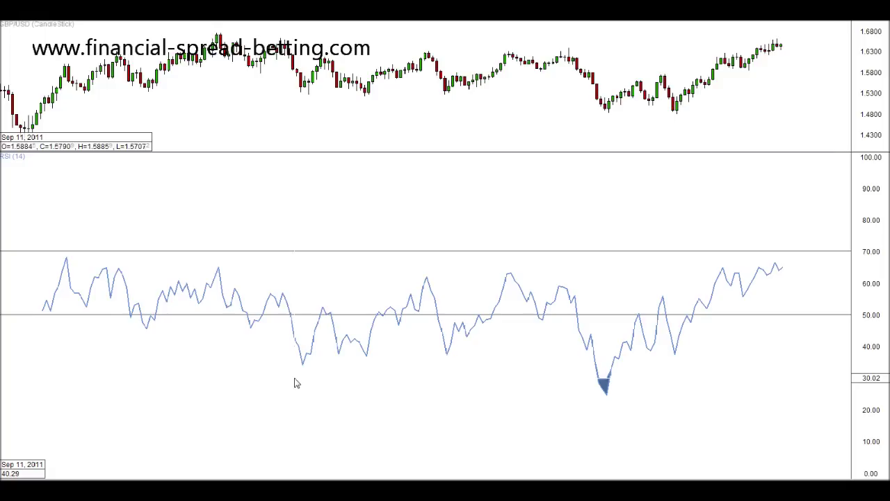
- Make the price pane taller and place a vertical trendline at the Mar 03 2013 candle
{"action": "left_click", "coordinate": [294, 379]}
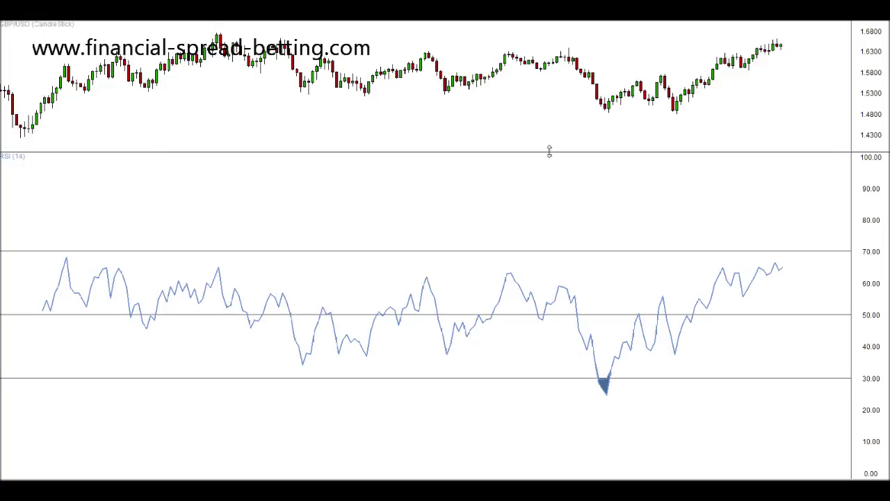
{"action": "left_click_drag", "start_coordinate": [549, 151], "coordinate": [562, 331]}
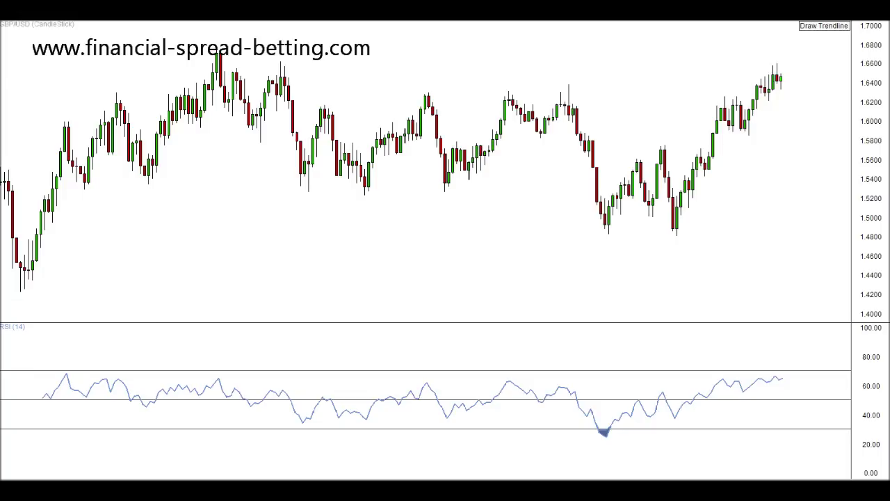
{"action": "left_click", "coordinate": [869, 26]}
{"action": "left_click", "coordinate": [853, 42]}
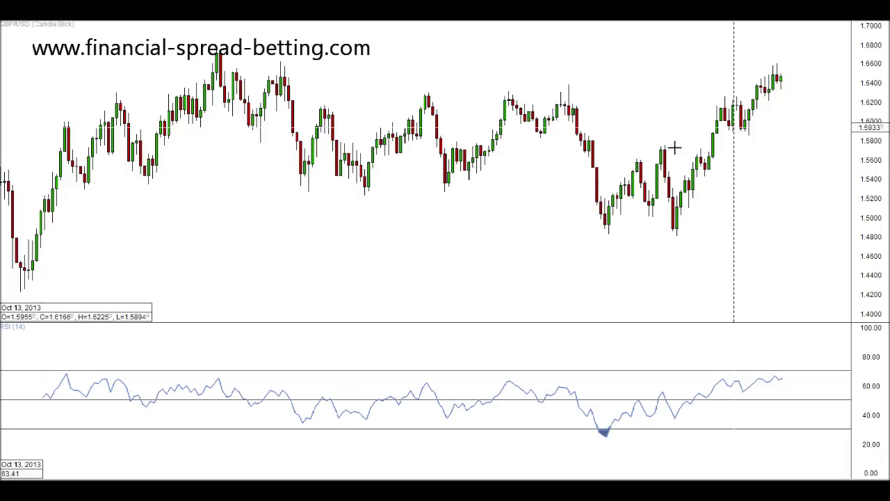
{"action": "left_click", "coordinate": [605, 159]}
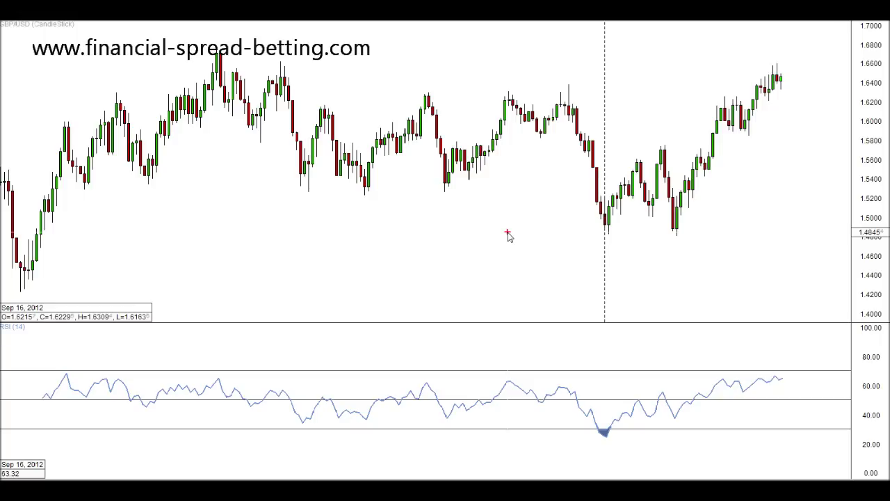
- Sketch red marks along the falling candles, the rally and the swing low, then clear them
{"action": "mouse_move", "coordinate": [571, 109]}
{"action": "left_mouse_down"}
{"action": "mouse_move", "coordinate": [602, 213]}
{"action": "mouse_move", "coordinate": [686, 242]}
{"action": "mouse_move", "coordinate": [577, 225]}
{"action": "mouse_move", "coordinate": [797, 112]}
{"action": "left_mouse_up"}
{"action": "left_click_drag", "start_coordinate": [722, 128], "coordinate": [795, 139]}
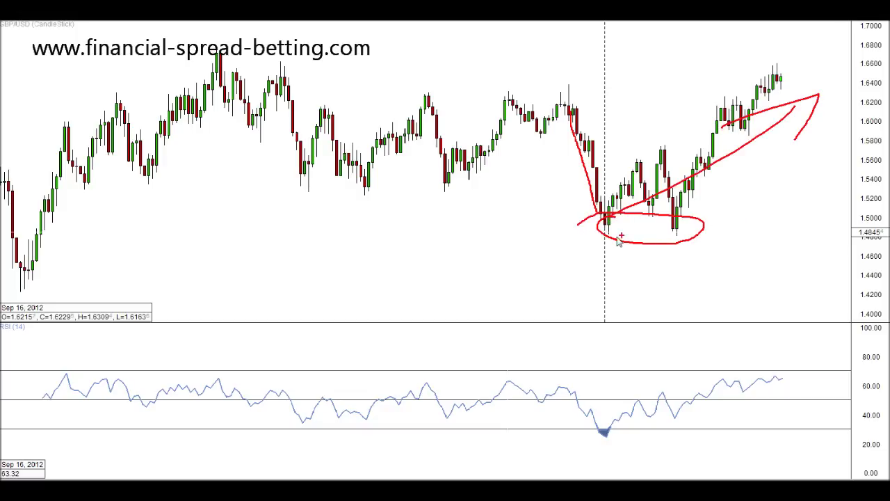
{"action": "left_click_drag", "start_coordinate": [601, 234], "coordinate": [569, 273]}
{"action": "left_click_drag", "start_coordinate": [576, 248], "coordinate": [607, 244]}
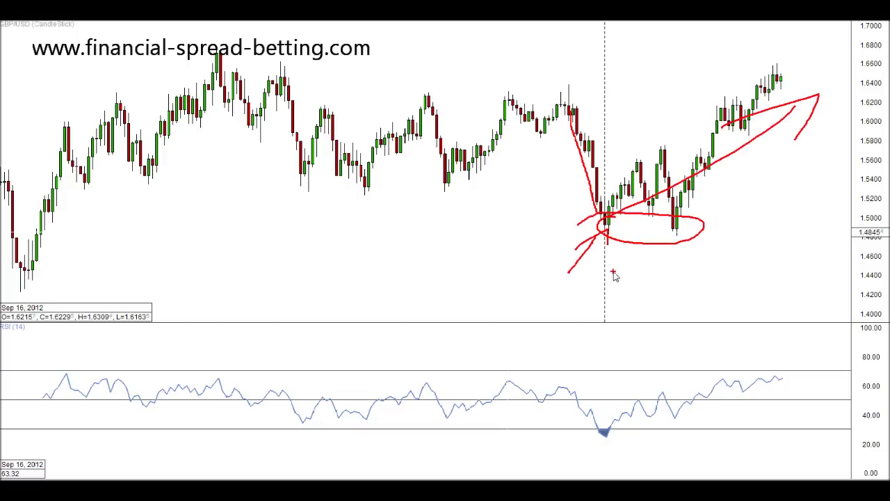
{"action": "key", "text": "Escape"}
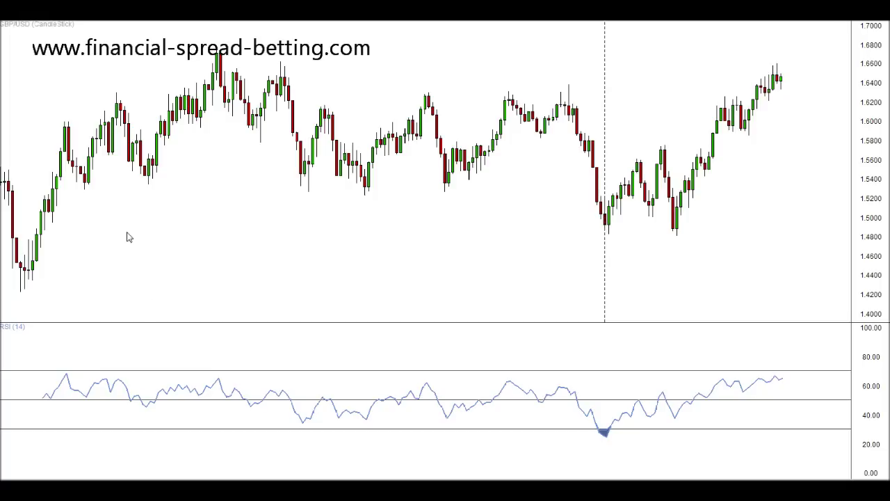
- Remove the vertical dashed line and enlarge the RSI pane again
{"action": "right_click", "coordinate": [606, 90]}
{"action": "left_click", "coordinate": [616, 66]}
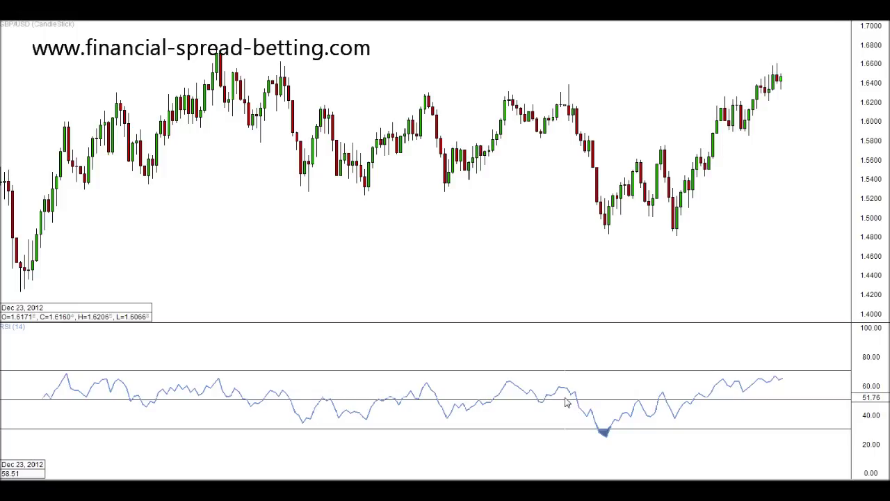
{"action": "left_click_drag", "start_coordinate": [527, 323], "coordinate": [530, 179]}
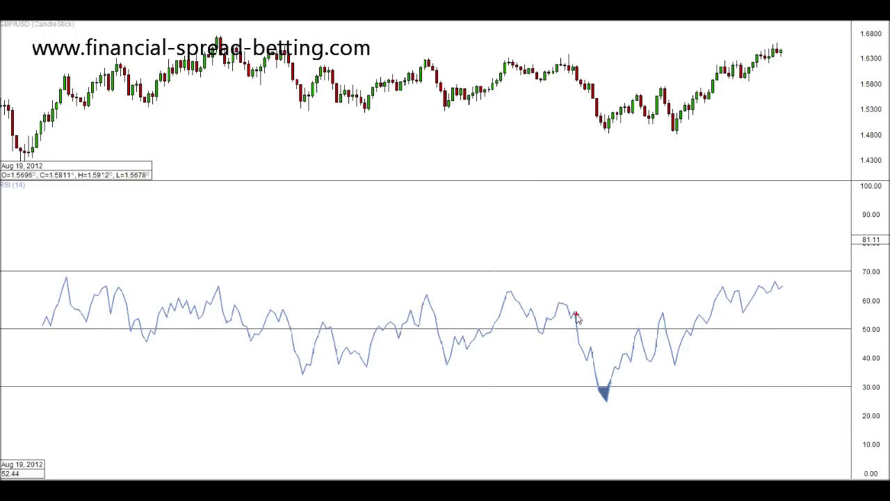
- Trace the RSI line in red, then clear the trace
{"action": "mouse_move", "coordinate": [42, 322]}
{"action": "left_mouse_down"}
{"action": "mouse_move", "coordinate": [91, 273]}
{"action": "mouse_move", "coordinate": [407, 361]}
{"action": "left_mouse_up"}
{"action": "left_click_drag", "start_coordinate": [459, 339], "coordinate": [530, 312]}
{"action": "key", "text": "Escape"}
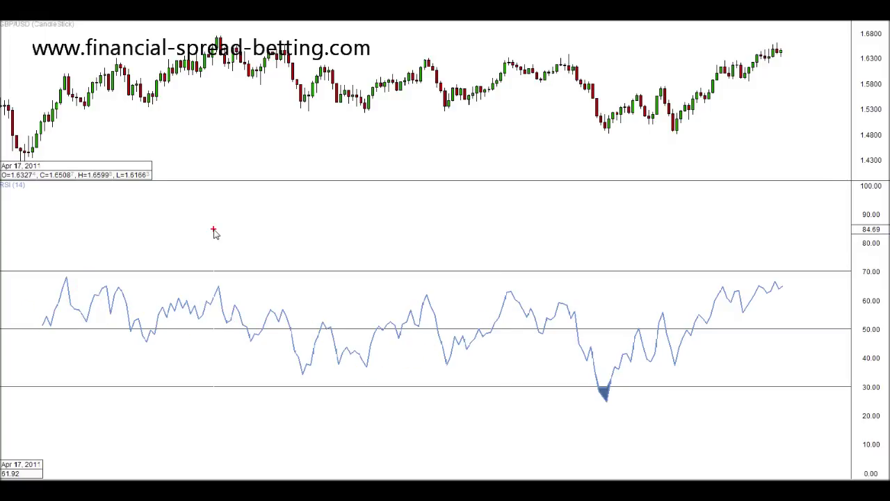
- Mark the RSI 50 level with red arrows at its drop below and rise above, then clear
{"action": "left_click_drag", "start_coordinate": [560, 329], "coordinate": [676, 327]}
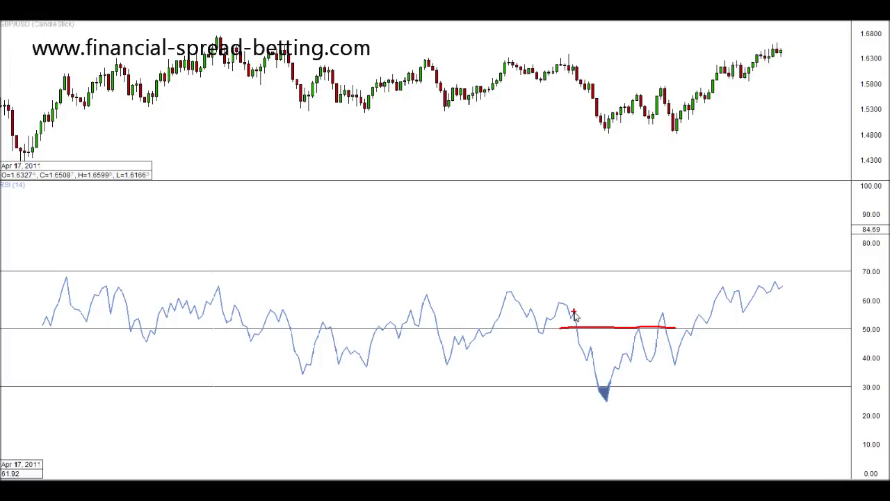
{"action": "mouse_move", "coordinate": [576, 315]}
{"action": "left_mouse_down"}
{"action": "mouse_move", "coordinate": [577, 356]}
{"action": "mouse_move", "coordinate": [592, 337]}
{"action": "left_mouse_up"}
{"action": "mouse_move", "coordinate": [692, 336]}
{"action": "left_mouse_down"}
{"action": "mouse_move", "coordinate": [696, 304]}
{"action": "mouse_move", "coordinate": [699, 317]}
{"action": "left_mouse_up"}
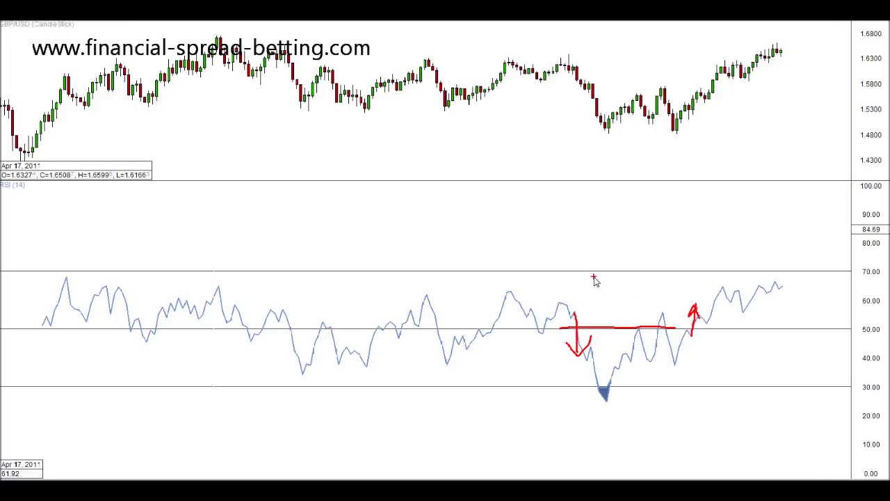
{"action": "key", "text": "Escape"}
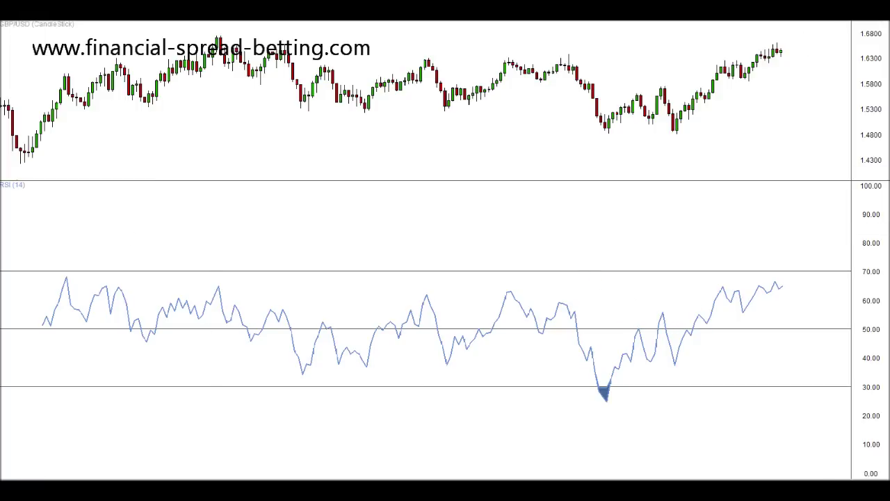
- Place a vertical trendline at Jan 20 2013 and a duplicate near Aug 04 2013
{"action": "left_click", "coordinate": [825, 25]}
{"action": "left_click", "coordinate": [837, 39]}
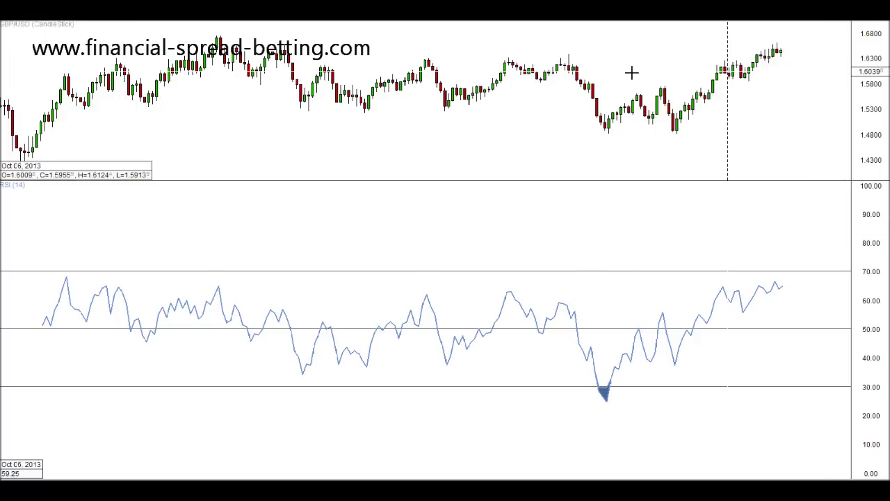
{"action": "left_click", "coordinate": [577, 94]}
{"action": "right_click", "coordinate": [577, 94]}
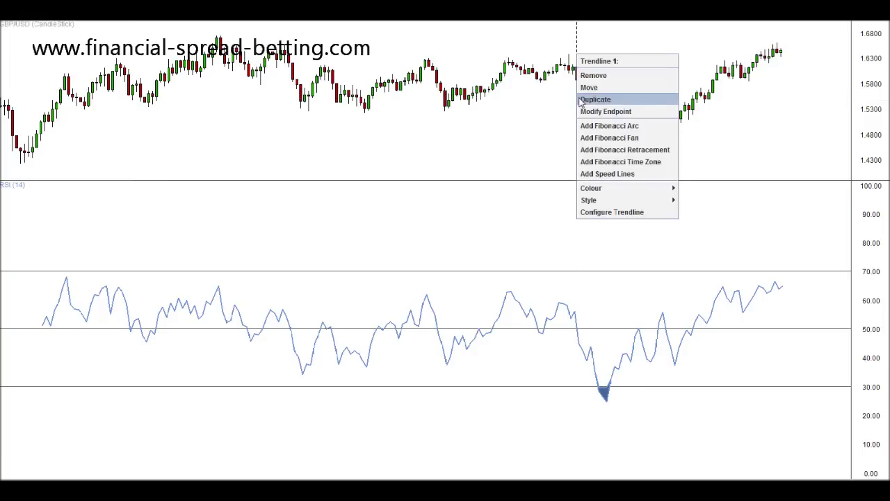
{"action": "left_click", "coordinate": [585, 98]}
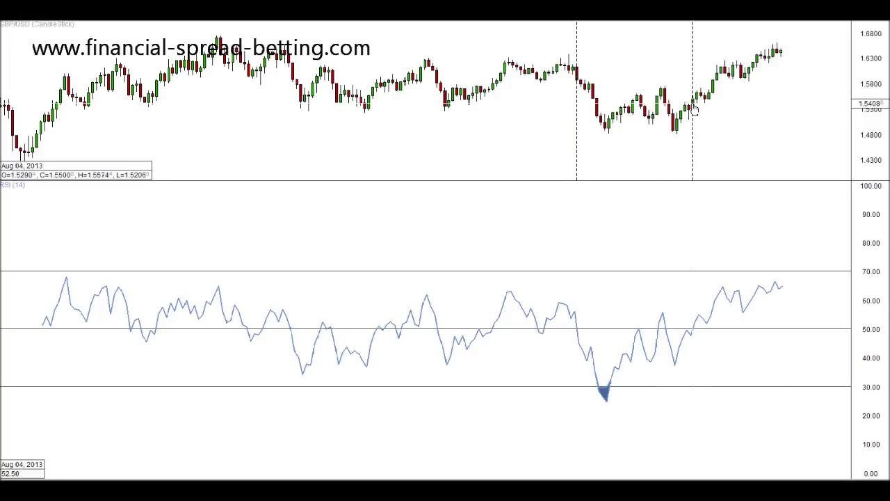
{"action": "left_click", "coordinate": [693, 108]}
- Enlarge the price pane and mark the fall, the RSI crossing above 50 and the rally in red
{"action": "left_click_drag", "start_coordinate": [642, 179], "coordinate": [646, 401]}
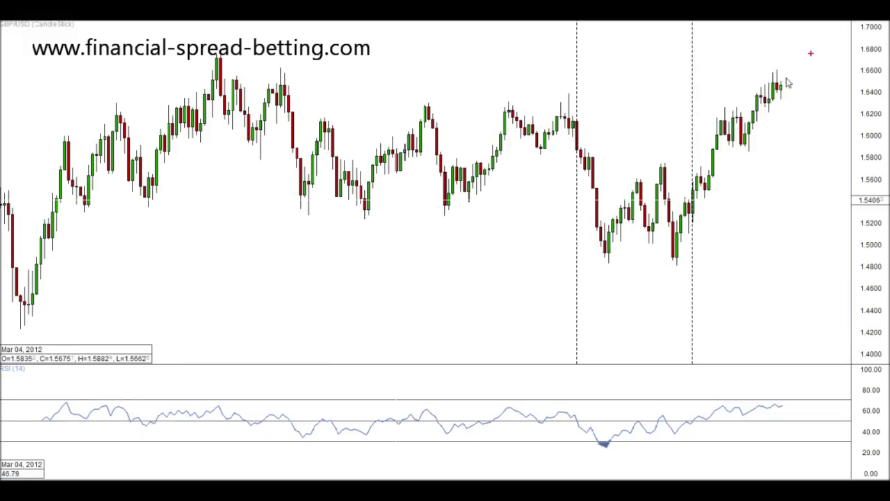
{"action": "mouse_move", "coordinate": [579, 142]}
{"action": "left_mouse_down"}
{"action": "mouse_move", "coordinate": [610, 226]}
{"action": "mouse_move", "coordinate": [613, 201]}
{"action": "mouse_move", "coordinate": [598, 225]}
{"action": "left_mouse_up"}
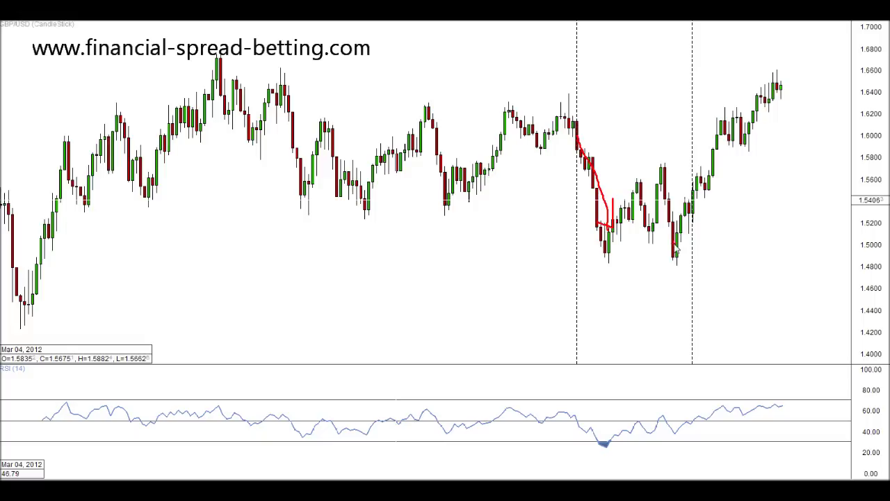
{"action": "mouse_move", "coordinate": [701, 393]}
{"action": "left_mouse_down"}
{"action": "mouse_move", "coordinate": [681, 404]}
{"action": "mouse_move", "coordinate": [696, 397]}
{"action": "mouse_move", "coordinate": [687, 388]}
{"action": "left_mouse_up"}
{"action": "mouse_move", "coordinate": [690, 212]}
{"action": "left_mouse_down"}
{"action": "mouse_move", "coordinate": [753, 94]}
{"action": "mouse_move", "coordinate": [749, 82]}
{"action": "mouse_move", "coordinate": [763, 116]}
{"action": "left_mouse_up"}
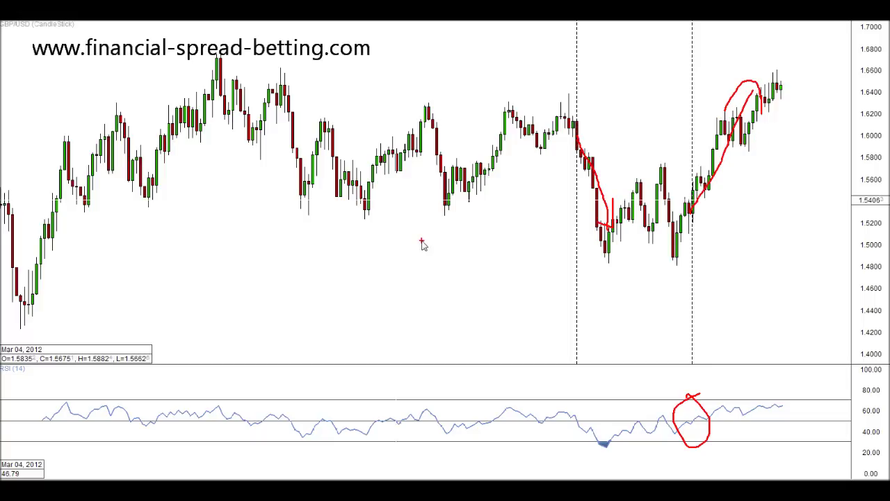
- Erase all the red pen annotations from the chart
{"action": "key", "text": "Escape"}
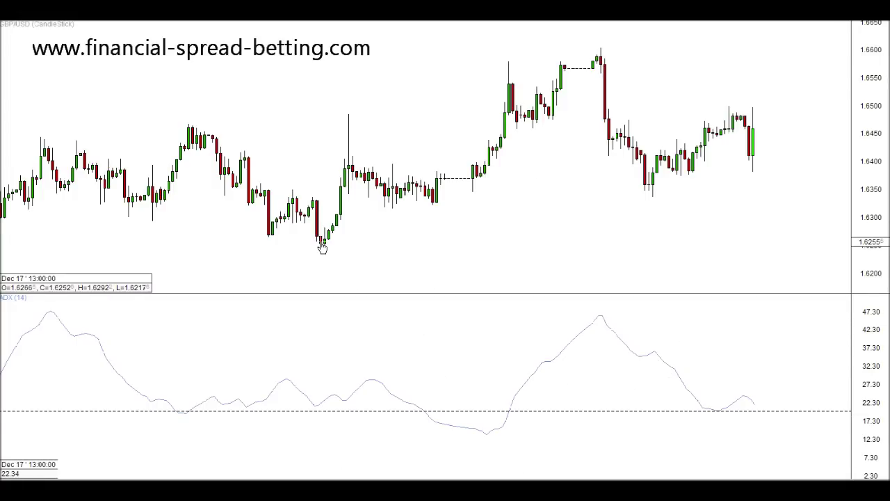
- Underline the ADX 20 level in red and mark where ADX drops below and returns to 20
{"action": "left_click_drag", "start_coordinate": [349, 411], "coordinate": [404, 411]}
{"action": "left_click_drag", "start_coordinate": [352, 411], "coordinate": [404, 413]}
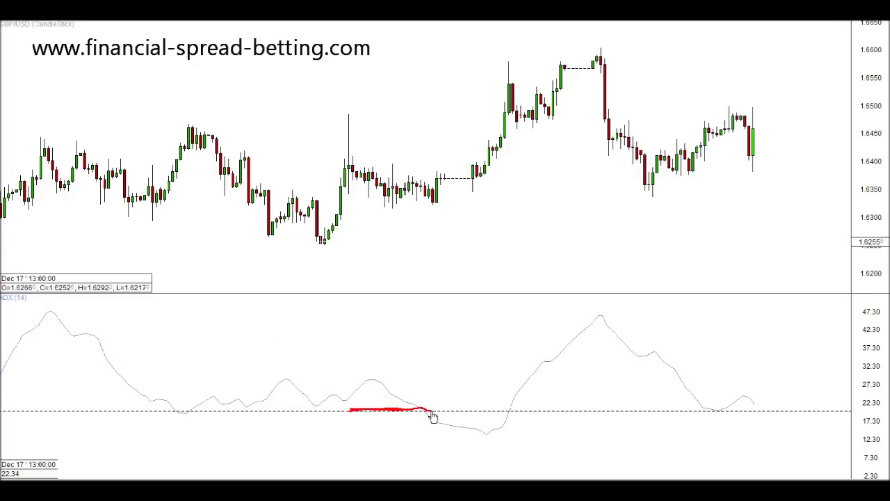
{"action": "left_click_drag", "start_coordinate": [425, 387], "coordinate": [418, 432]}
{"action": "left_click_drag", "start_coordinate": [505, 413], "coordinate": [529, 413]}
- Draw a red box around the sideways GBP/USD price range
{"action": "left_click_drag", "start_coordinate": [334, 138], "coordinate": [339, 261]}
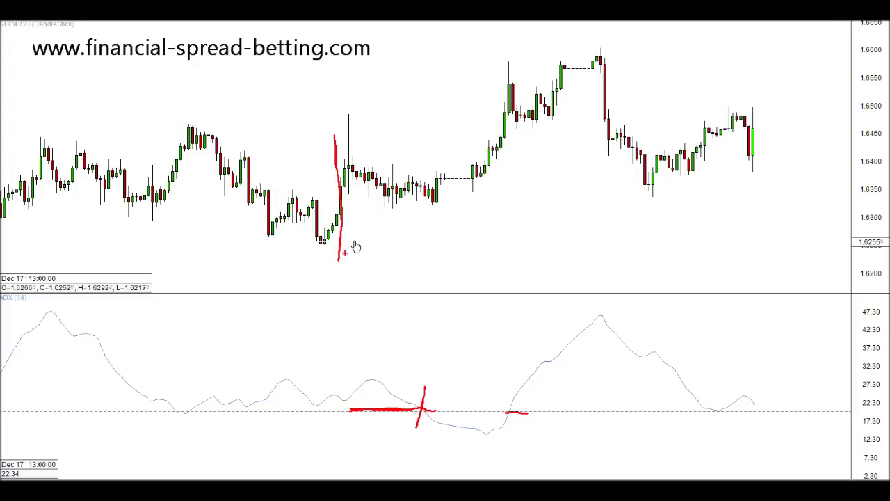
{"action": "left_click_drag", "start_coordinate": [473, 137], "coordinate": [476, 221]}
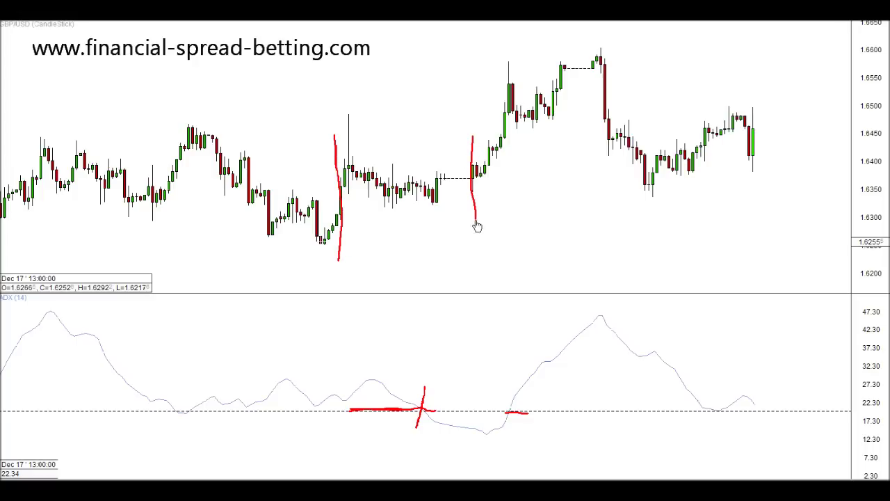
{"action": "left_click_drag", "start_coordinate": [352, 165], "coordinate": [492, 164]}
{"action": "left_click_drag", "start_coordinate": [324, 202], "coordinate": [506, 203]}
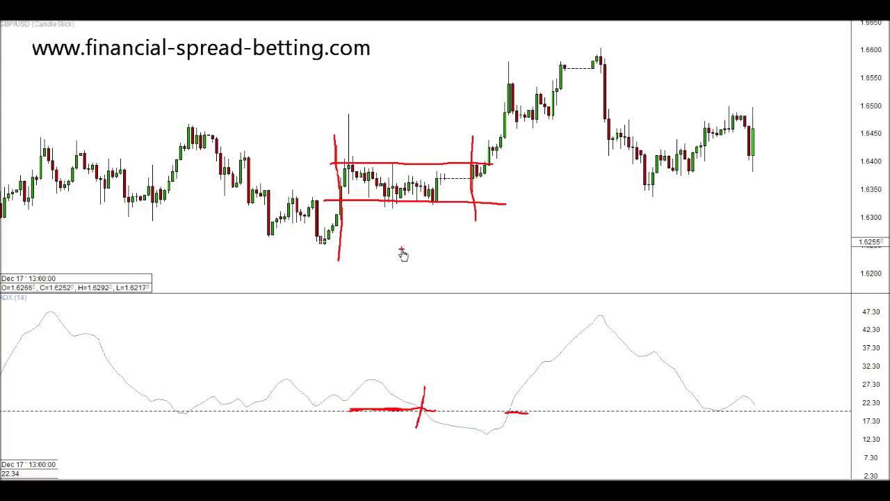
- Draw red arrows for the ADX crossing above 20, breakout, rally, sell-off and ADX rise and fall
{"action": "mouse_move", "coordinate": [484, 380]}
{"action": "left_mouse_down"}
{"action": "mouse_move", "coordinate": [506, 411]}
{"action": "mouse_move", "coordinate": [490, 406]}
{"action": "left_mouse_up"}
{"action": "mouse_move", "coordinate": [492, 161]}
{"action": "left_mouse_down"}
{"action": "mouse_move", "coordinate": [490, 121]}
{"action": "mouse_move", "coordinate": [482, 132]}
{"action": "mouse_move", "coordinate": [504, 136]}
{"action": "left_mouse_up"}
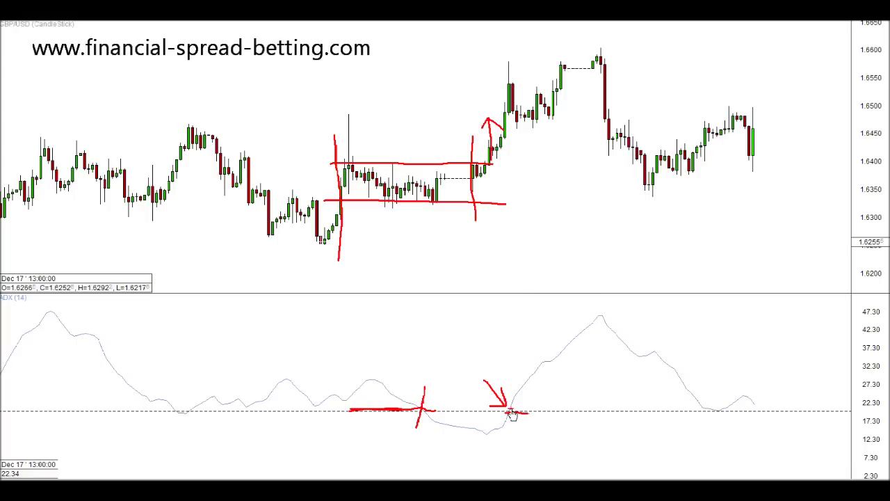
{"action": "mouse_move", "coordinate": [512, 411]}
{"action": "left_mouse_down"}
{"action": "mouse_move", "coordinate": [594, 322]}
{"action": "mouse_move", "coordinate": [594, 332]}
{"action": "left_mouse_up"}
{"action": "mouse_move", "coordinate": [482, 158]}
{"action": "left_mouse_down"}
{"action": "mouse_move", "coordinate": [592, 59]}
{"action": "mouse_move", "coordinate": [583, 63]}
{"action": "mouse_move", "coordinate": [624, 115]}
{"action": "mouse_move", "coordinate": [651, 182]}
{"action": "mouse_move", "coordinate": [652, 143]}
{"action": "left_mouse_up"}
{"action": "left_click_drag", "start_coordinate": [654, 185], "coordinate": [632, 179]}
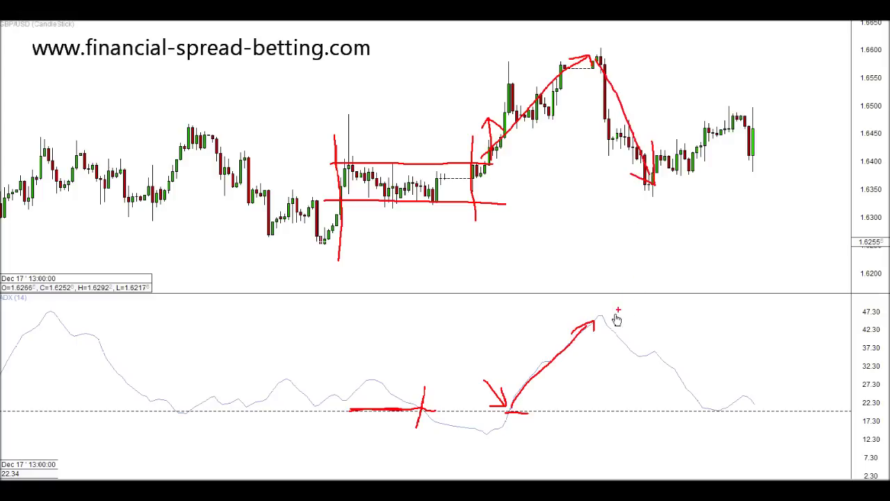
{"action": "mouse_move", "coordinate": [604, 318]}
{"action": "left_mouse_down"}
{"action": "mouse_move", "coordinate": [679, 395]}
{"action": "mouse_move", "coordinate": [676, 376]}
{"action": "mouse_move", "coordinate": [658, 401]}
{"action": "left_mouse_up"}
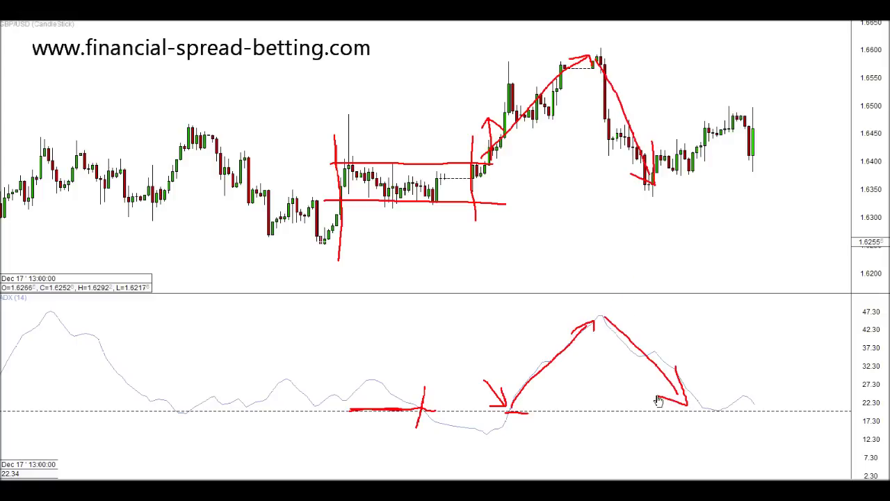